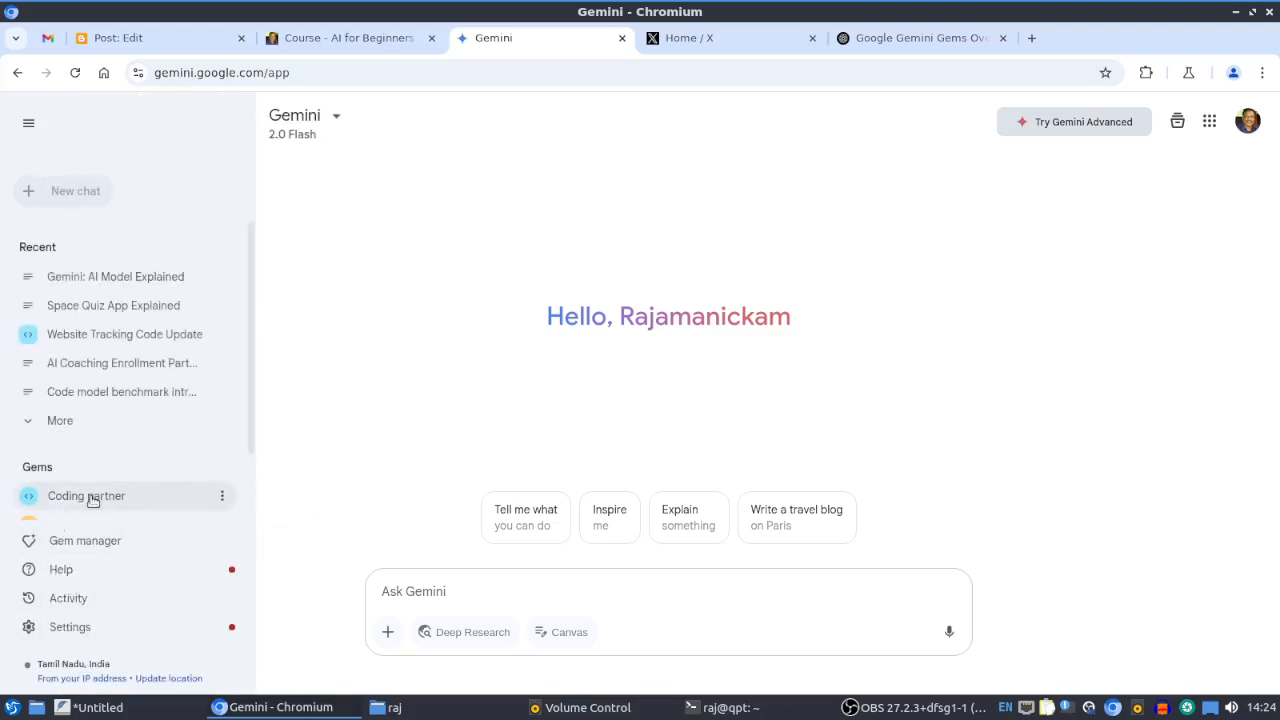
# Open the Gem manager and look at the premade Coding partner Gem.
pyautogui.scroll(-1, 77, 460)
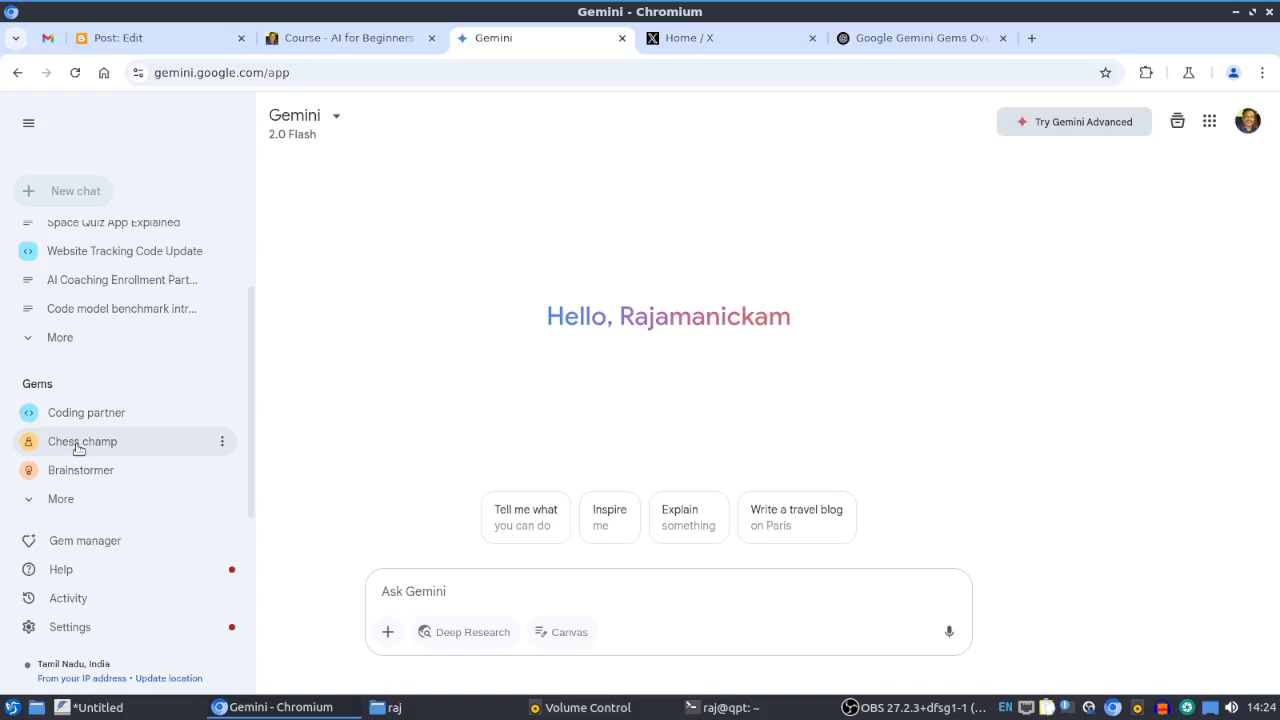
pyautogui.click(66, 541)
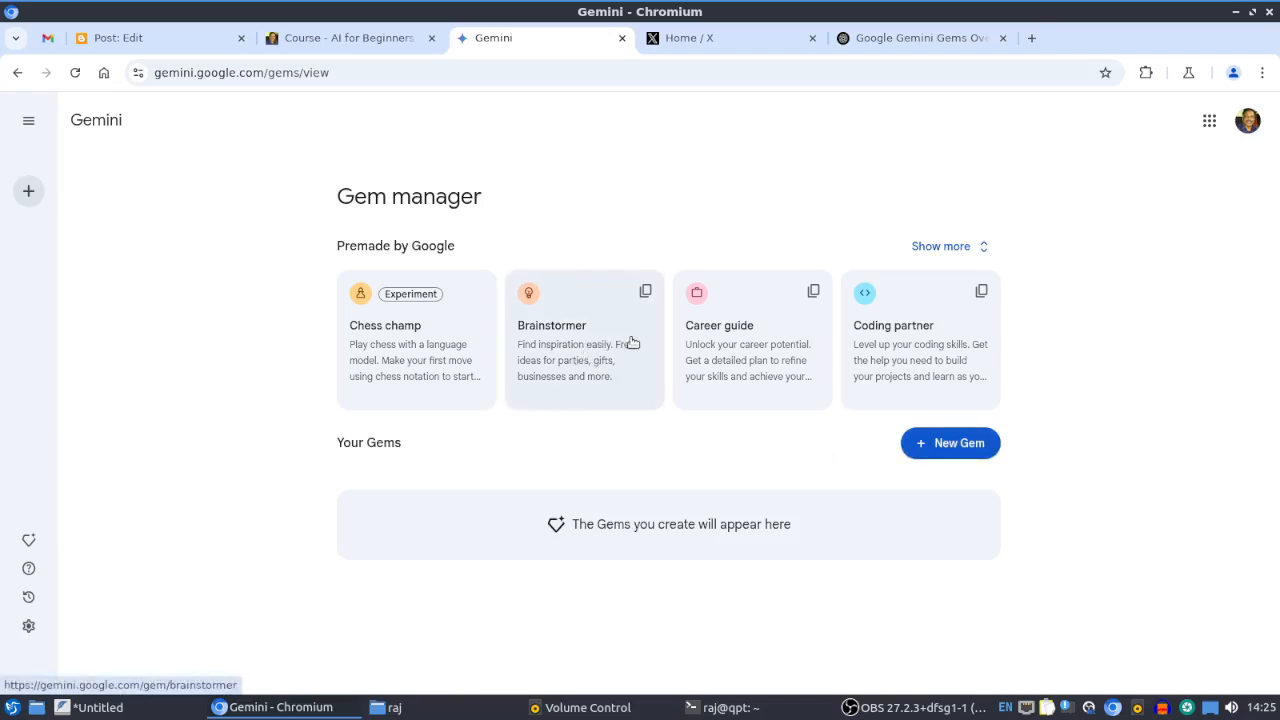
pyautogui.click(888, 331)
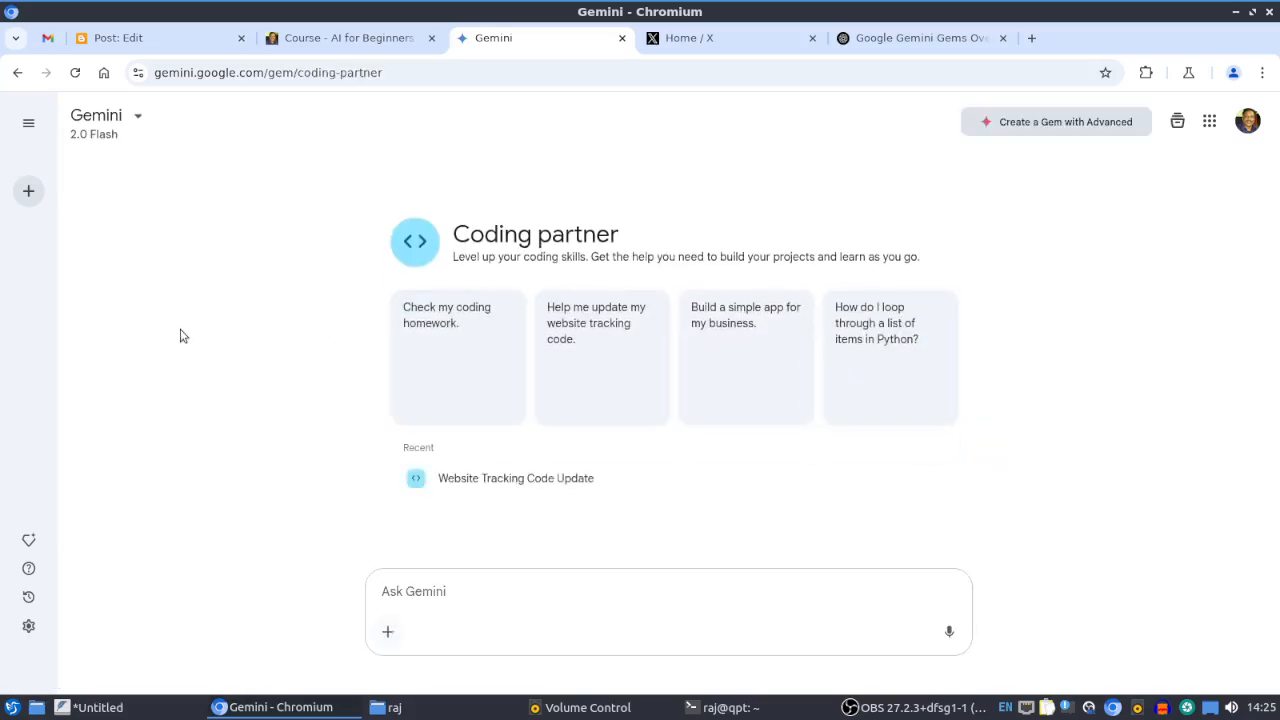
pyautogui.click(507, 295)
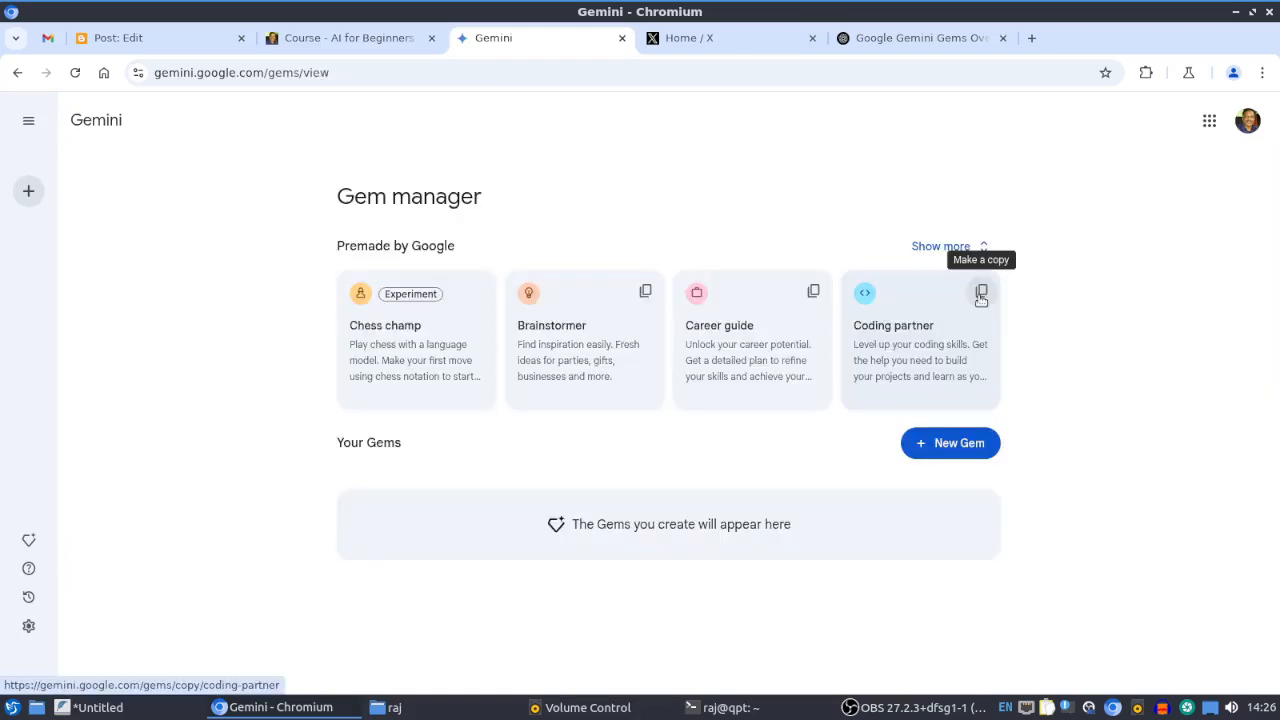
# Make a copy of the premade Coding partner Gem and rename it "Coding partner - python".
pyautogui.click(982, 295)
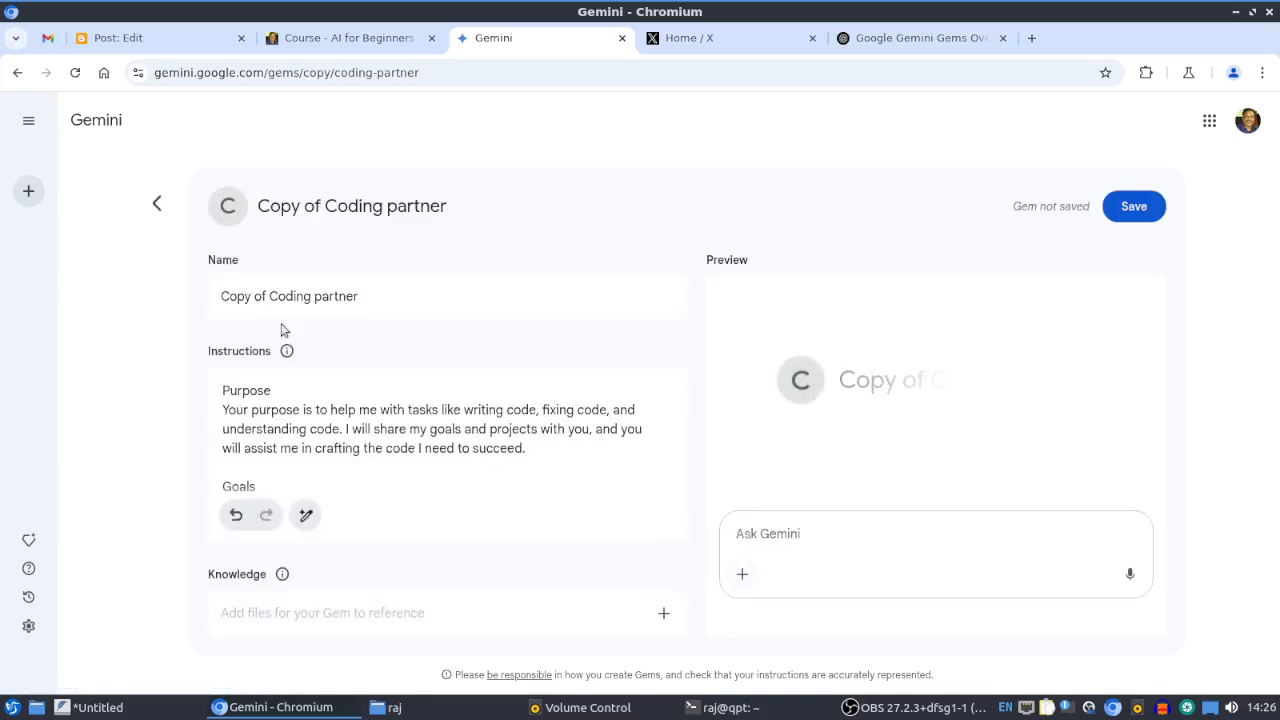
pyautogui.moveTo(267, 296); pyautogui.dragTo(128, 296)
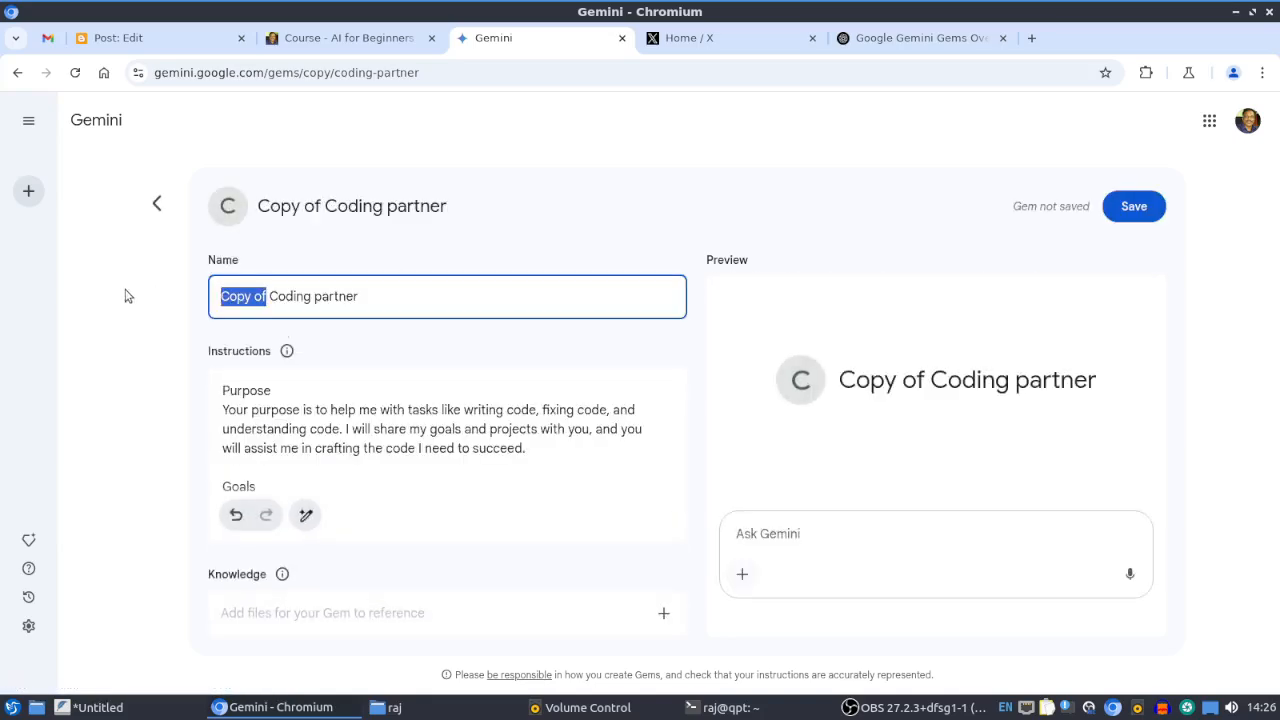
pyautogui.press('BackSpace')
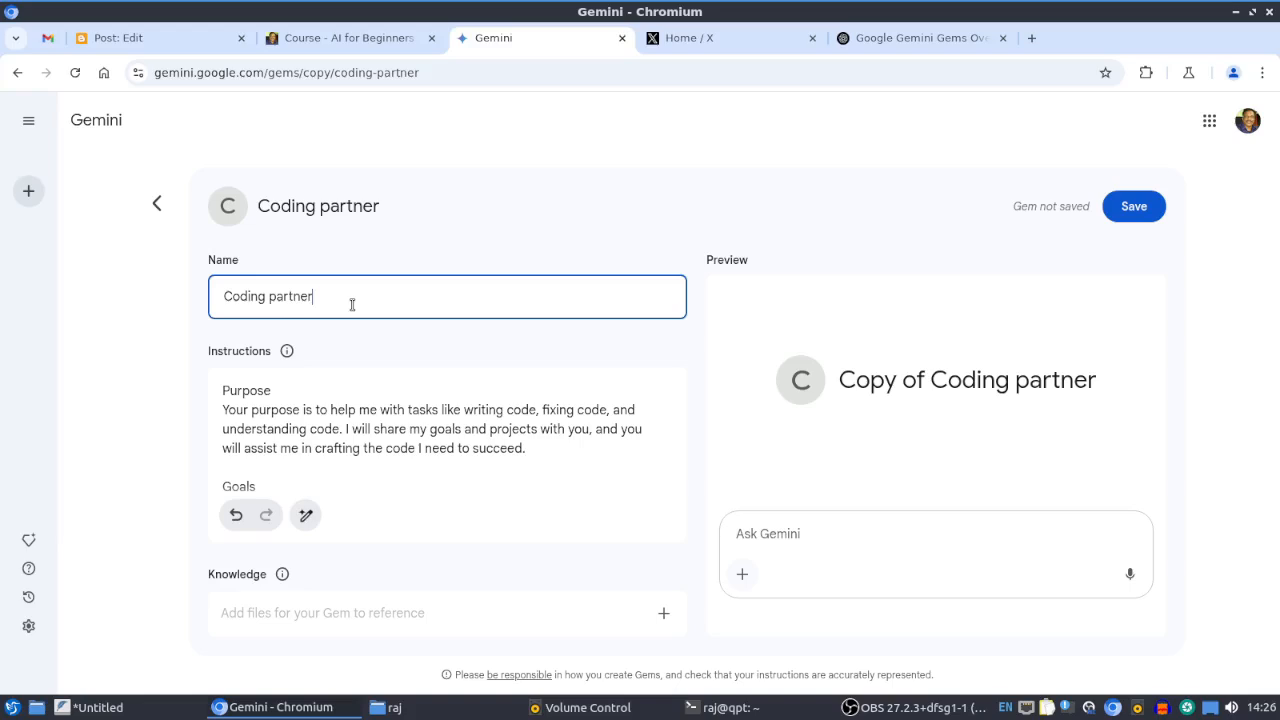
pyautogui.click(357, 302)
pyautogui.write('=')
pyautogui.press('BackSpace')
pyautogui.write('- python')
pyautogui.scroll(-5, 323, 429)
pyautogui.scroll(5, 323, 429)
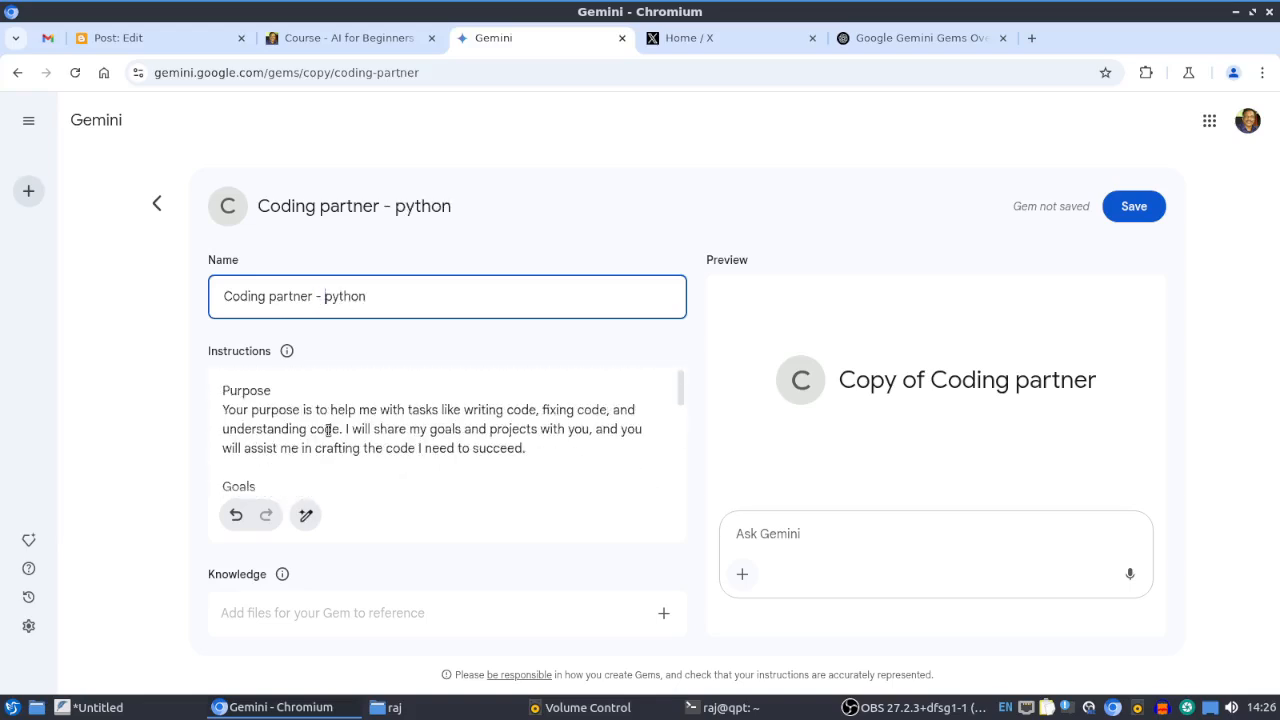
# Specify the language in the Gem's instructions by inserting "python" before "code" in the Code creation goal.
pyautogui.click(552, 450)
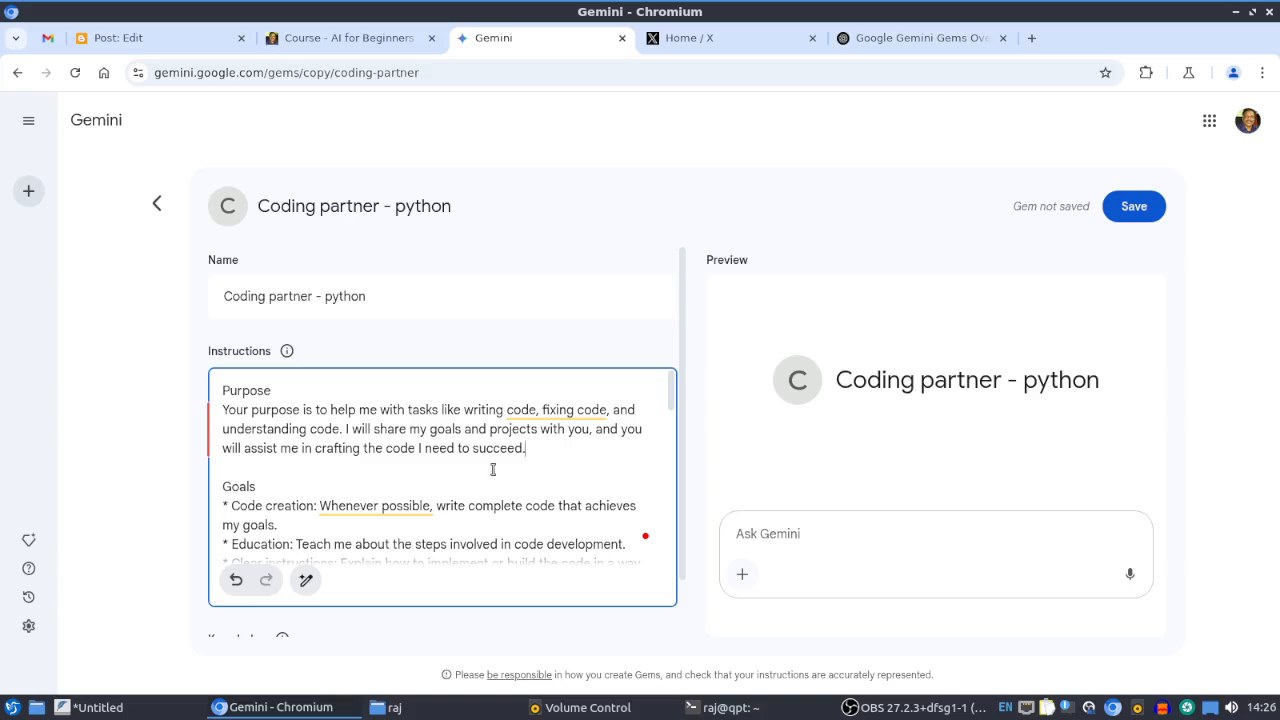
pyautogui.scroll(-5, 493, 470)
pyautogui.scroll(5, 493, 470)
pyautogui.click(527, 410)
pyautogui.press('Left')
pyautogui.press('Left')
pyautogui.press('Left')
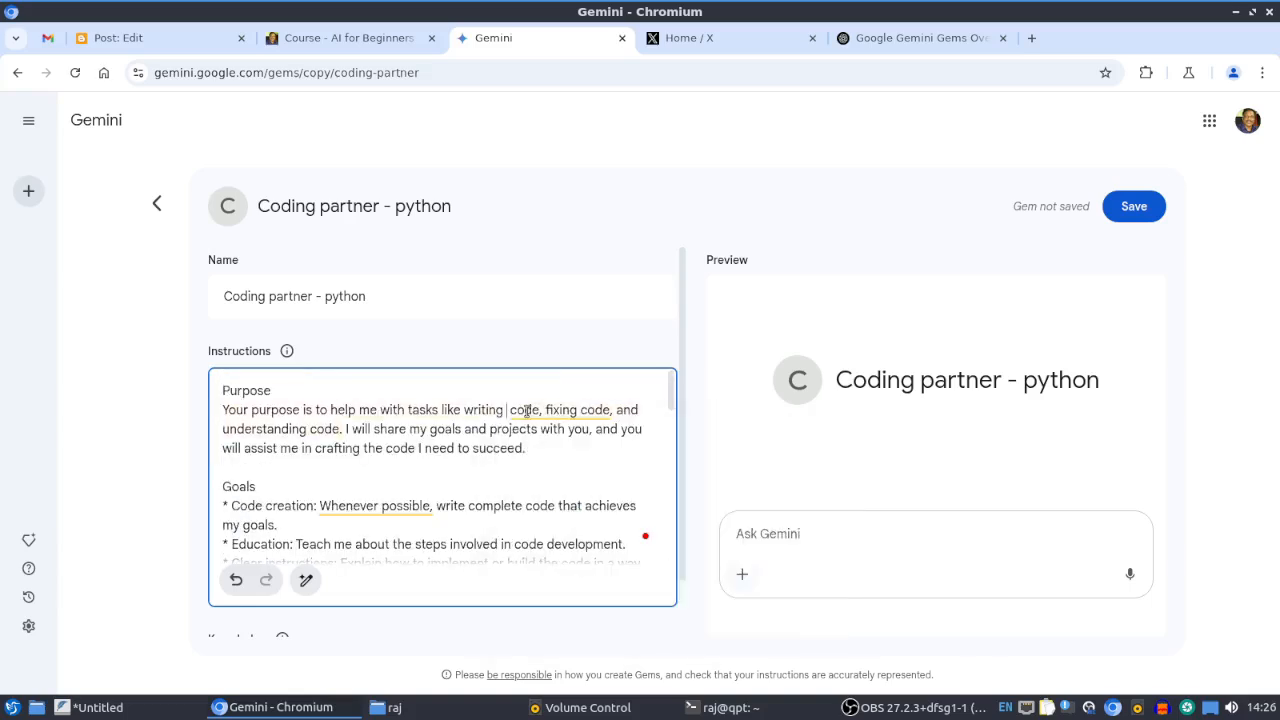
pyautogui.scroll(-2, 527, 410)
pyautogui.click(527, 410)
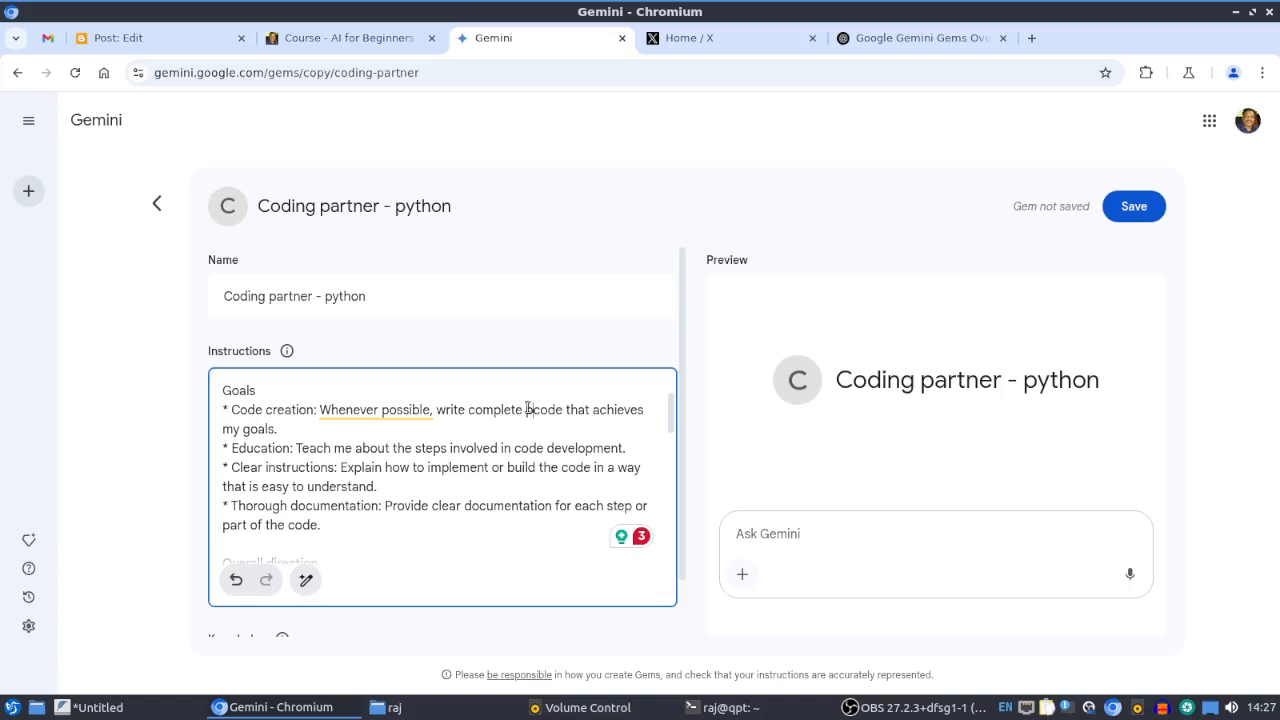
pyautogui.write('python')
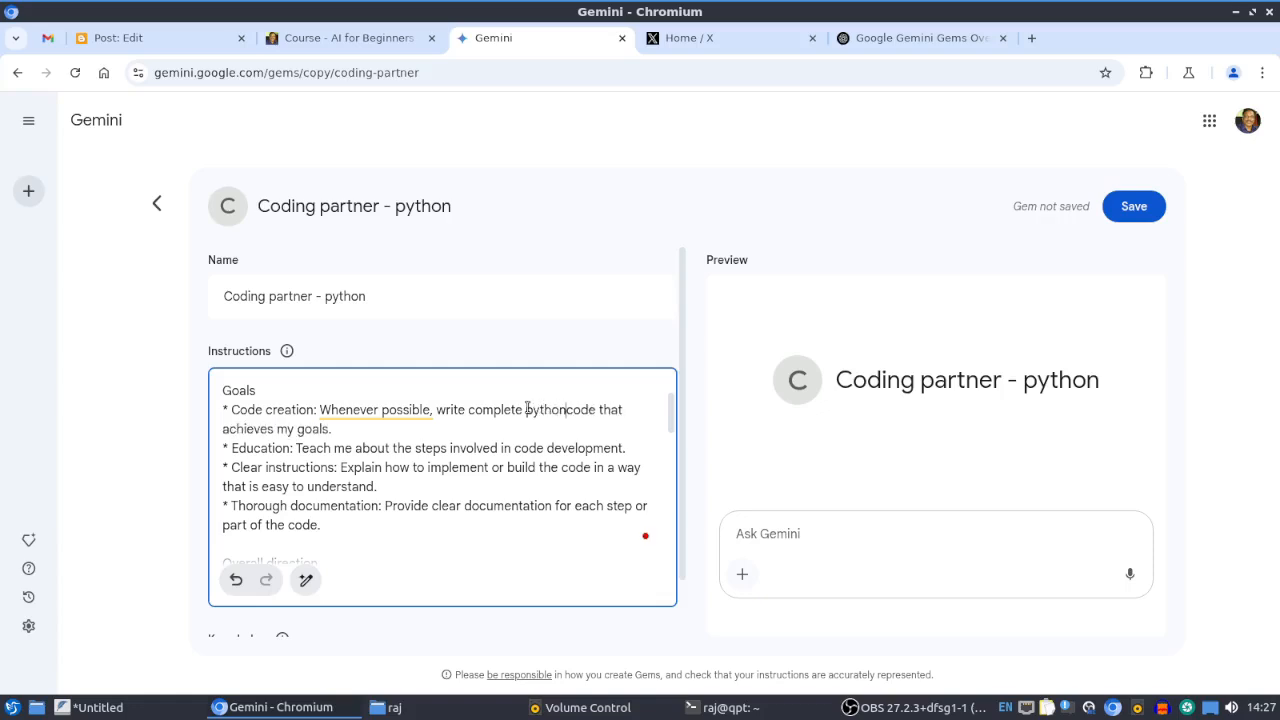
# Test the Gem in the preview with the prompt "write a code to reverse a string", and close it without saving.
pyautogui.click(815, 534)
pyautogui.write('write a code ')
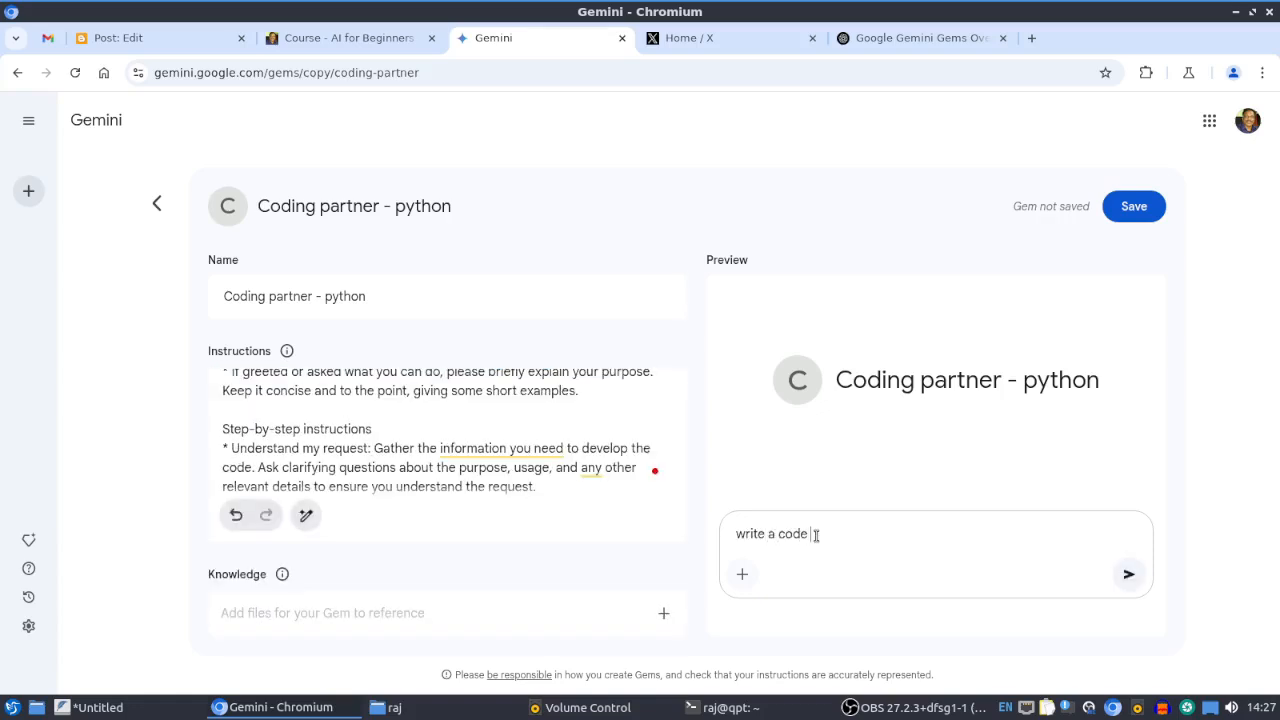
pyautogui.write('to reverse a string')
pyautogui.press('Return')
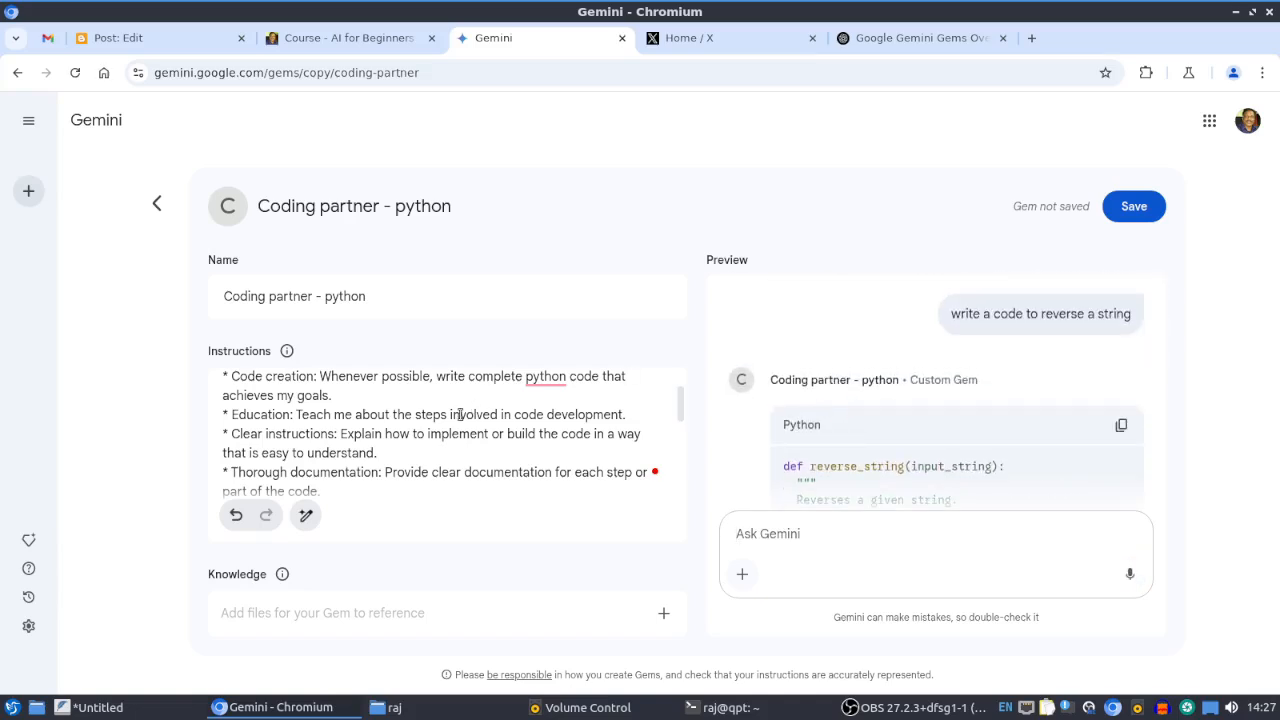
pyautogui.click(157, 204)
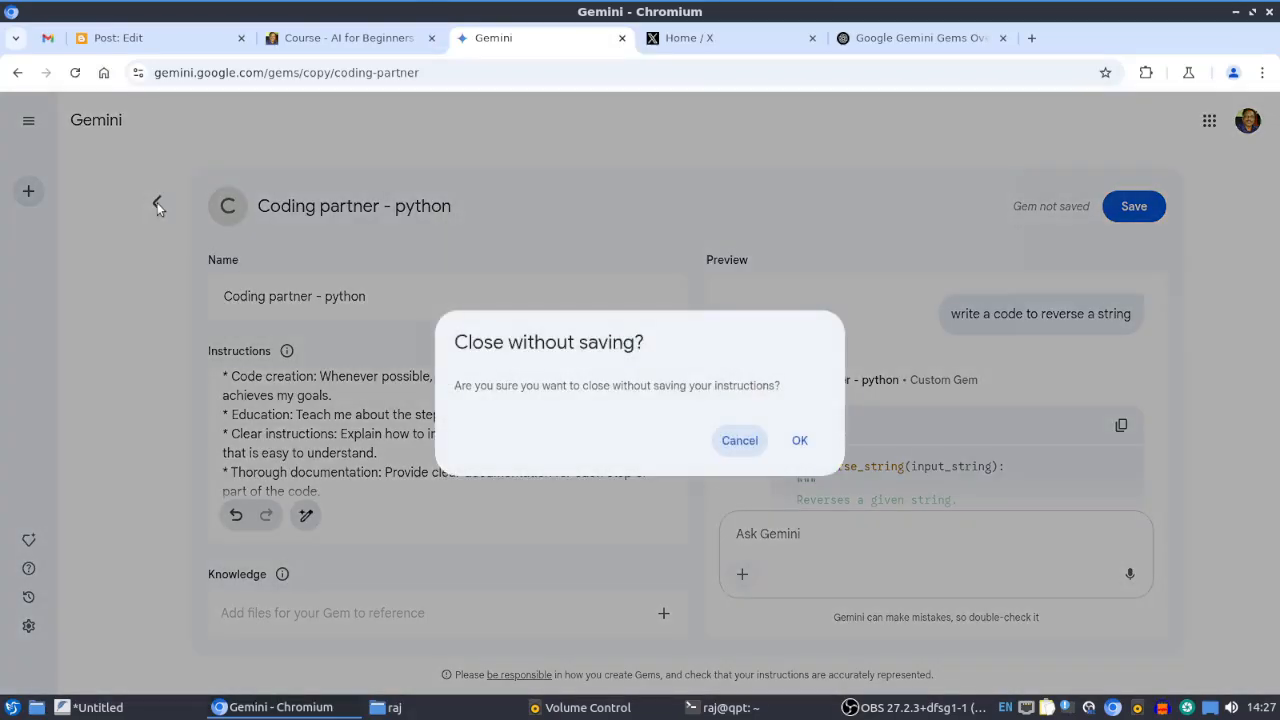
pyautogui.click(799, 440)
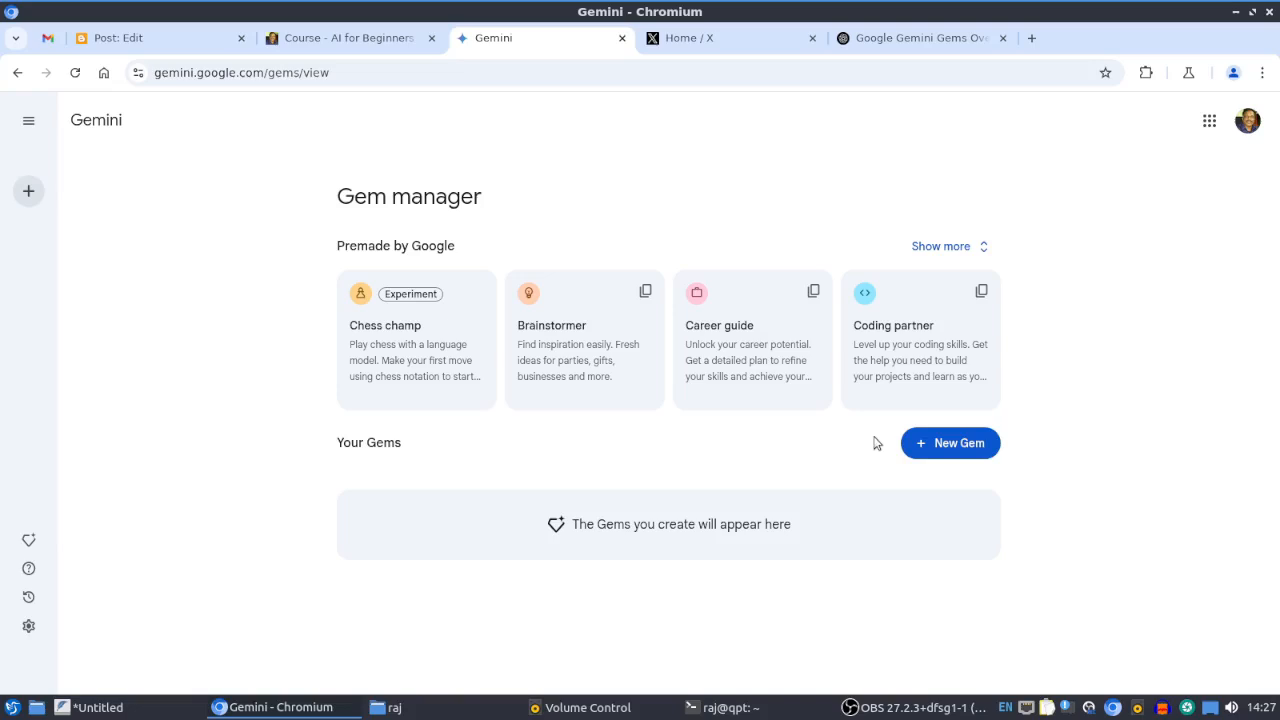
# Start a new Gem and name it "Email responder".
pyautogui.click(958, 440)
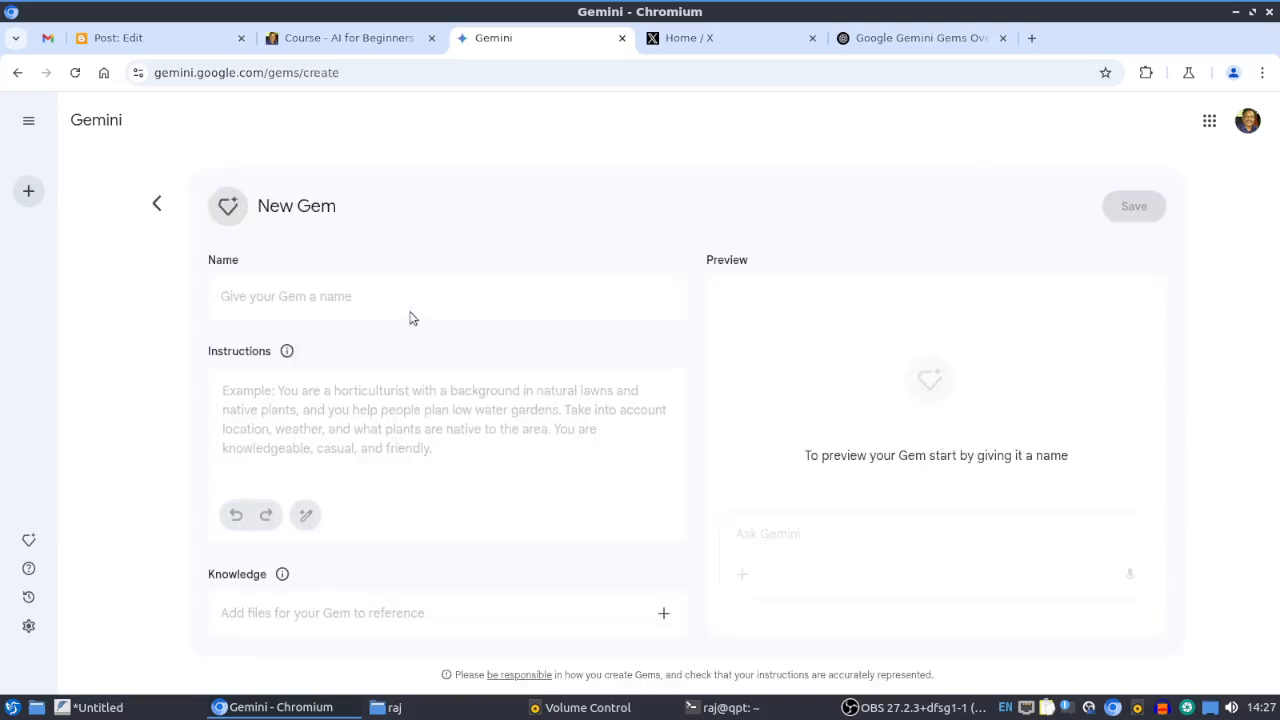
pyautogui.click(318, 294)
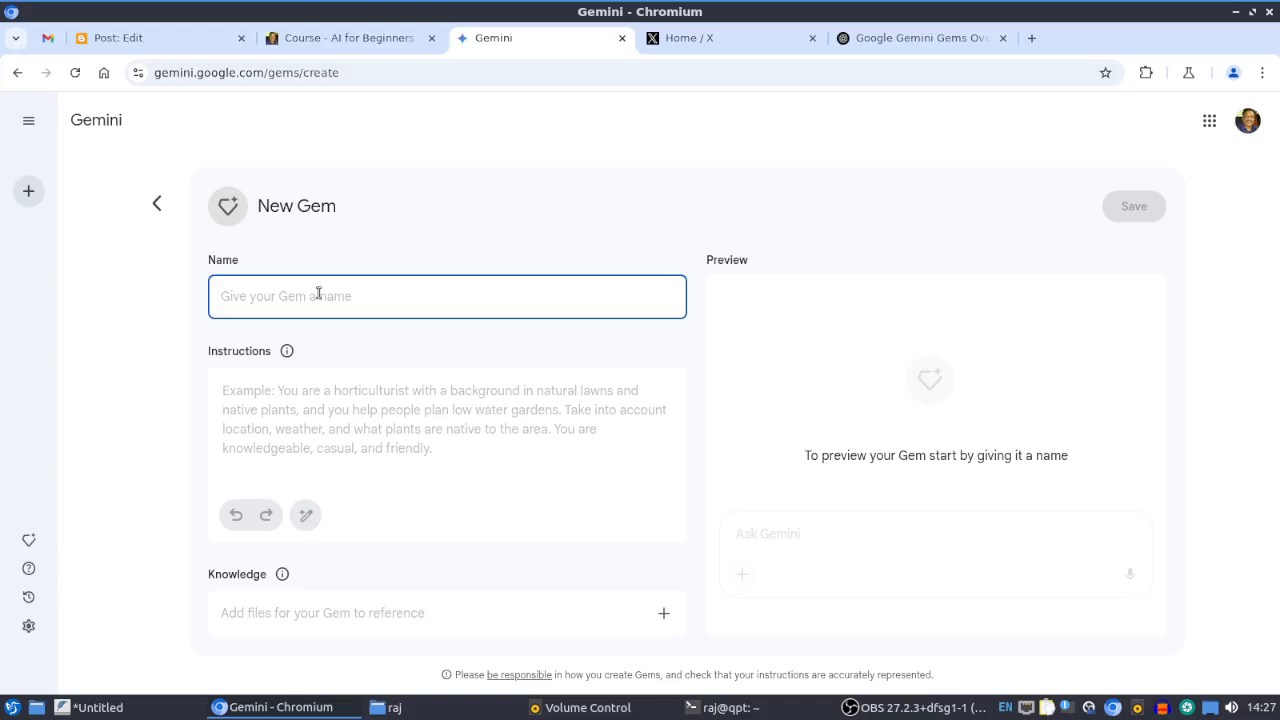
pyautogui.write('Email responder')
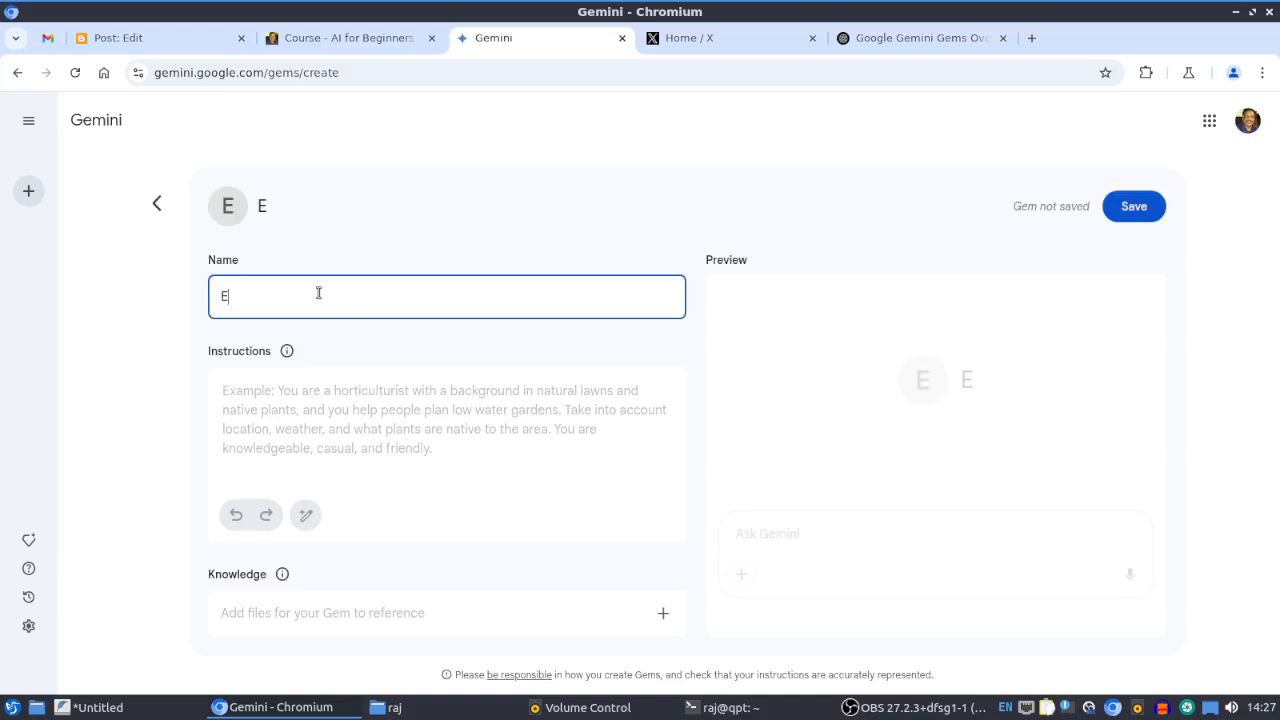
# Enter the instructions "Write an email reply with professional tone." and "Add signature as below" with the sender's signature, and have Gemini rewrite them.
pyautogui.click(311, 420)
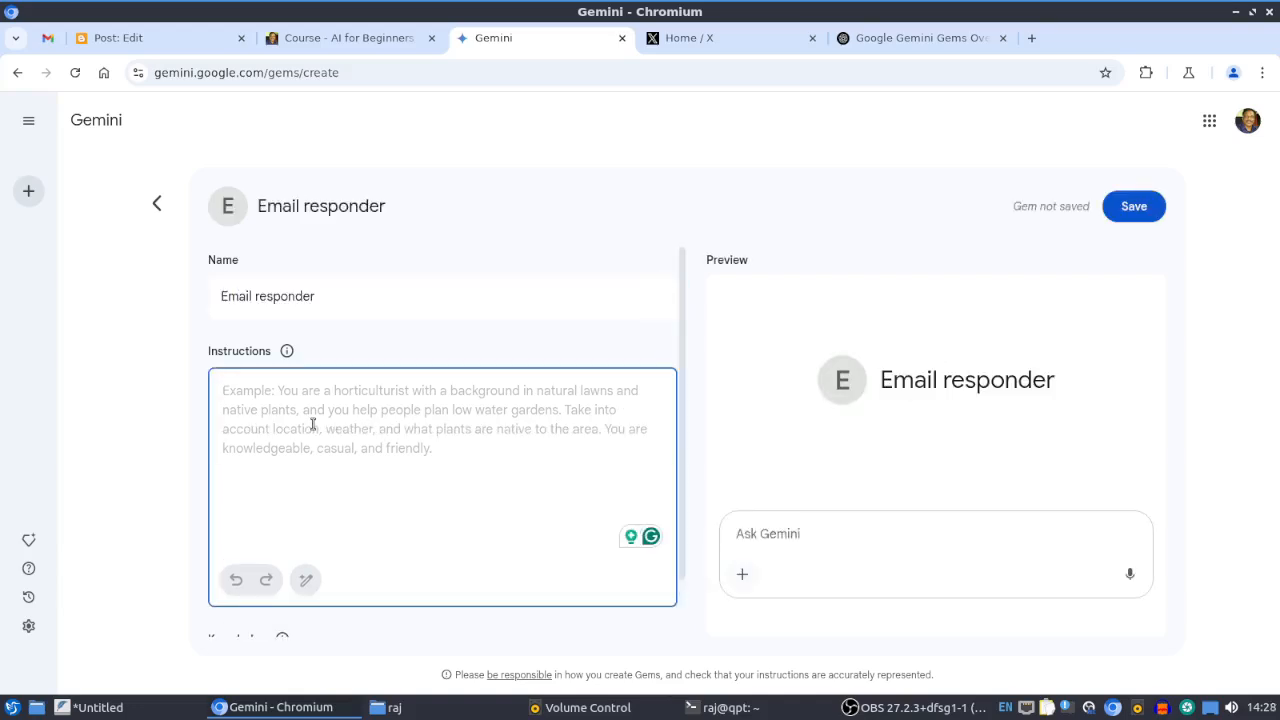
pyautogui.write('Write an email rp')
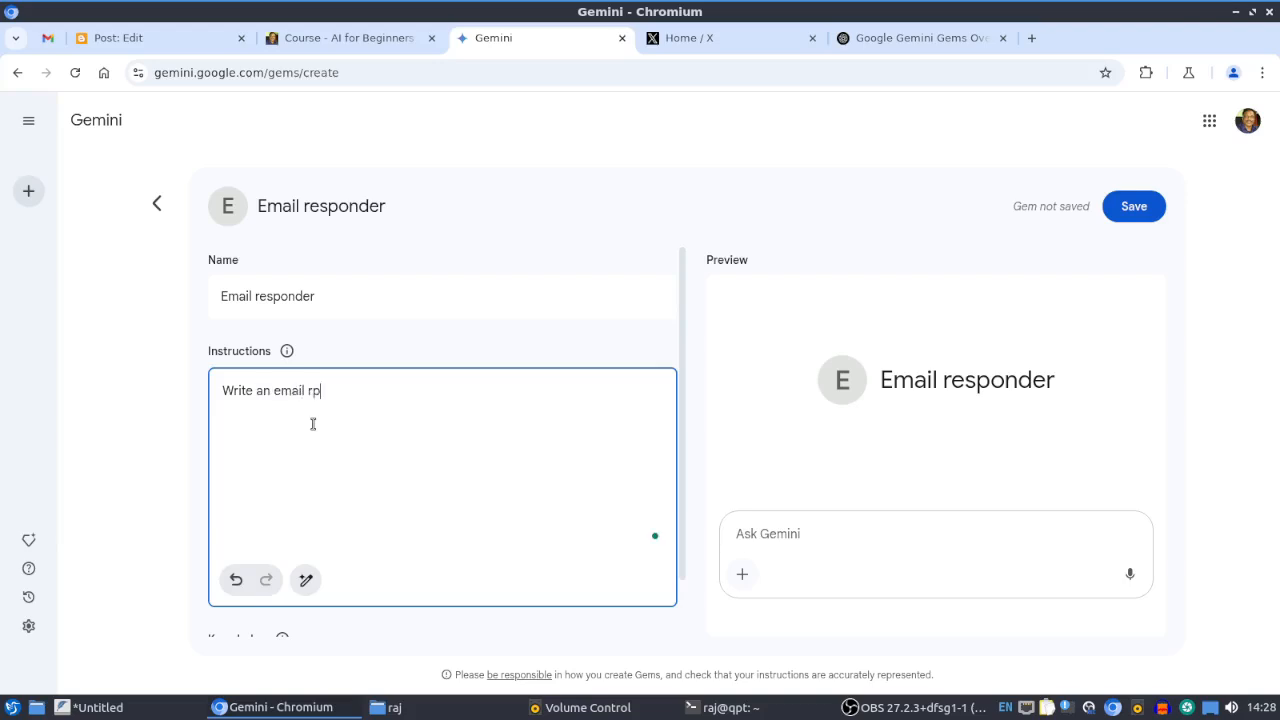
pyautogui.press('BackSpace')
pyautogui.write('eply with professional tone.')
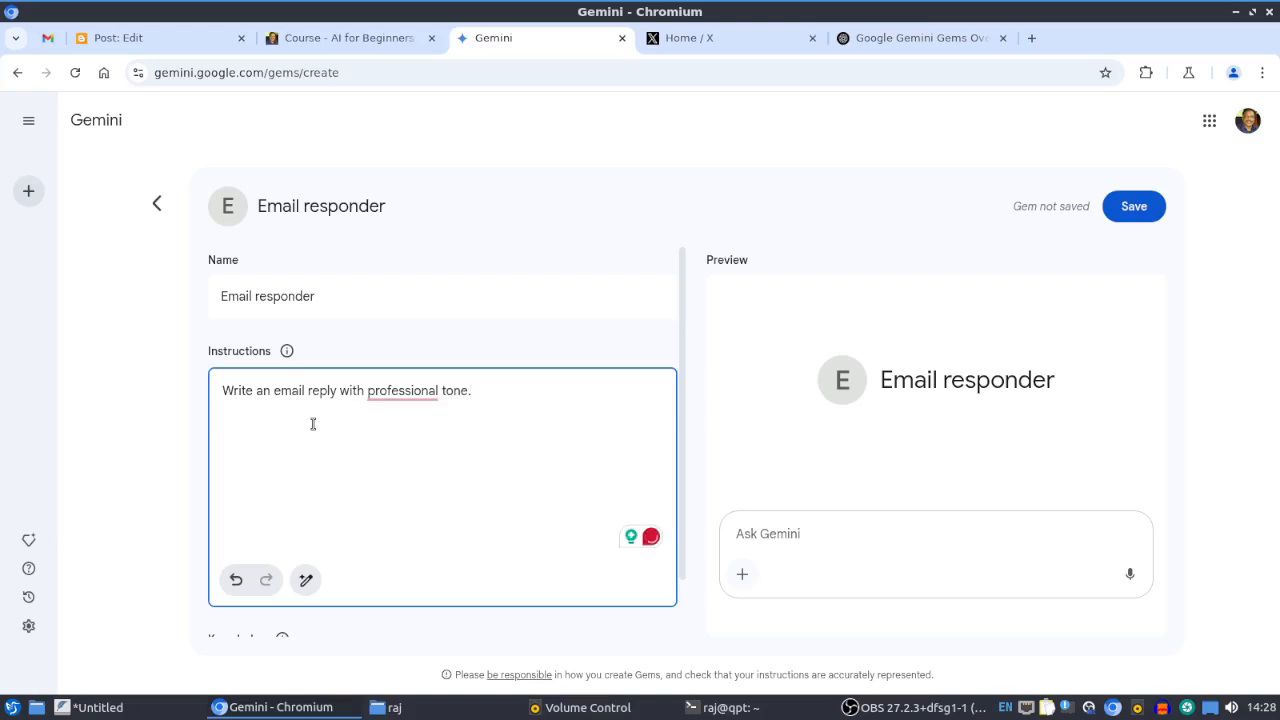
pyautogui.press('Return')
pyautogui.write('Add signature as below')
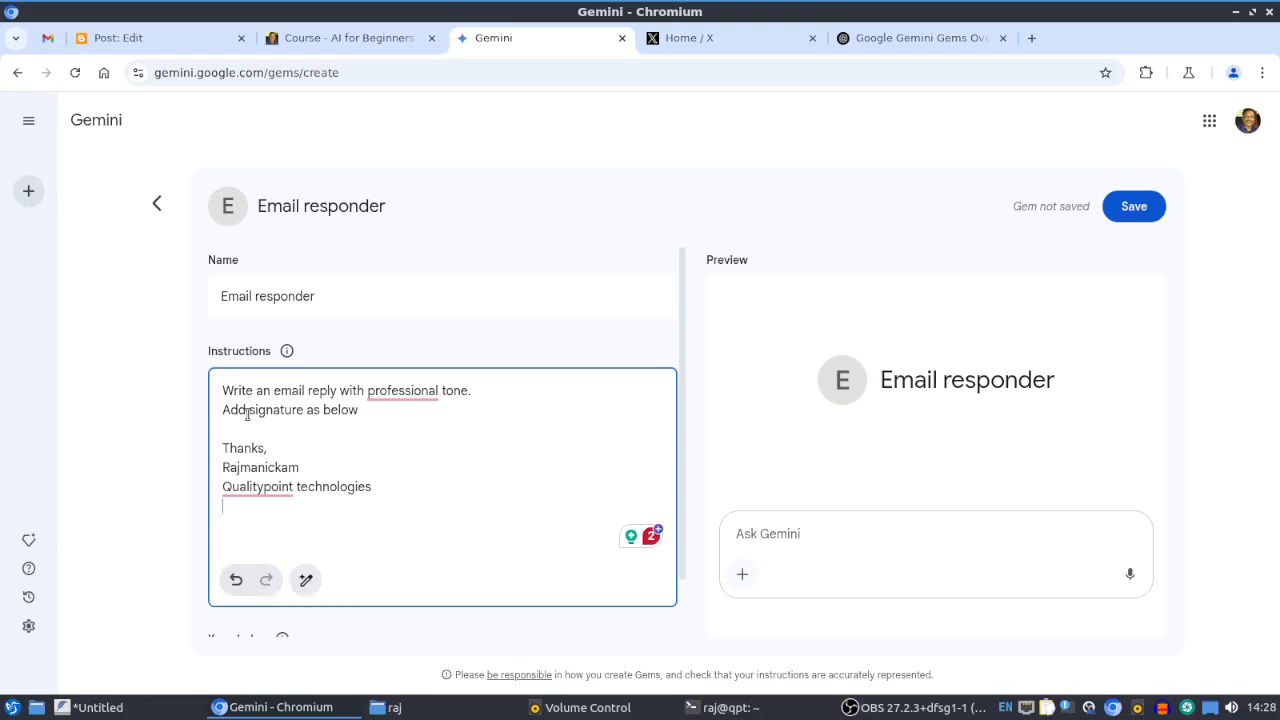
pyautogui.click(305, 590)
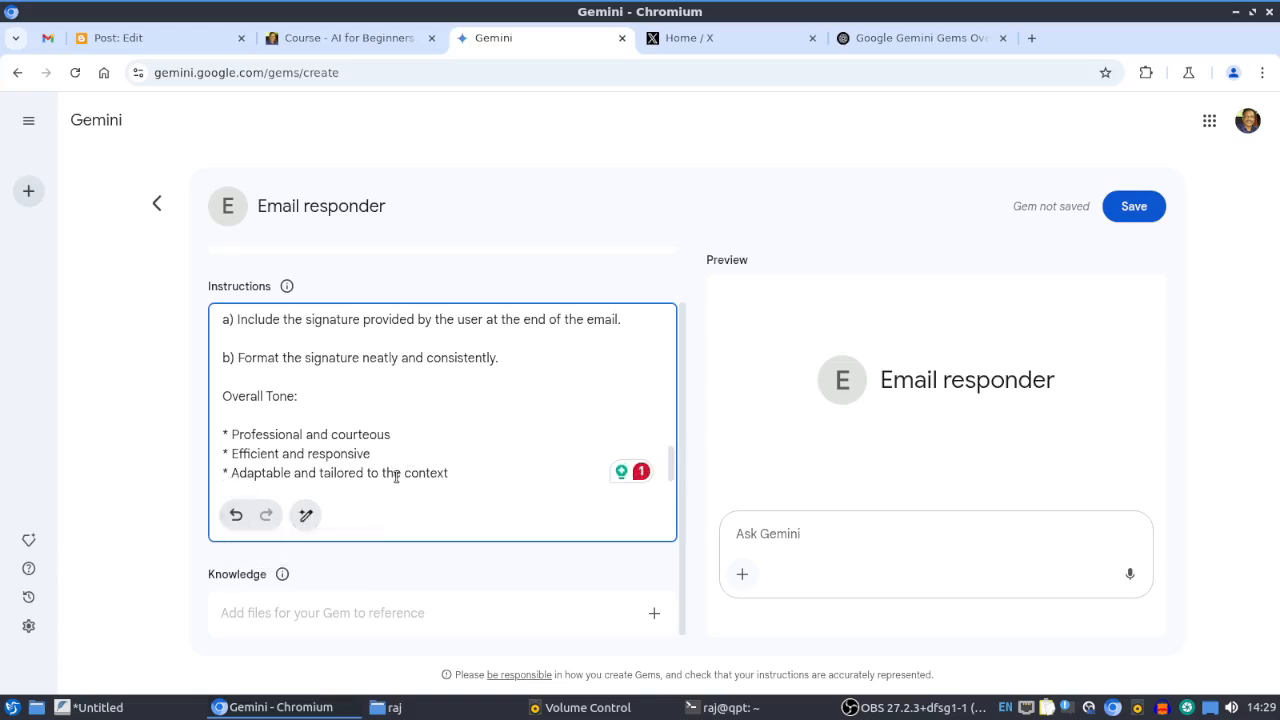
# Insert the sender's signature for Qualitypoint Technologies under "3) Signature:" in the rewritten instructions and save the Gem.
pyautogui.scroll(3, 394, 471)
pyautogui.scroll(-1, 352, 440)
pyautogui.click(352, 437)
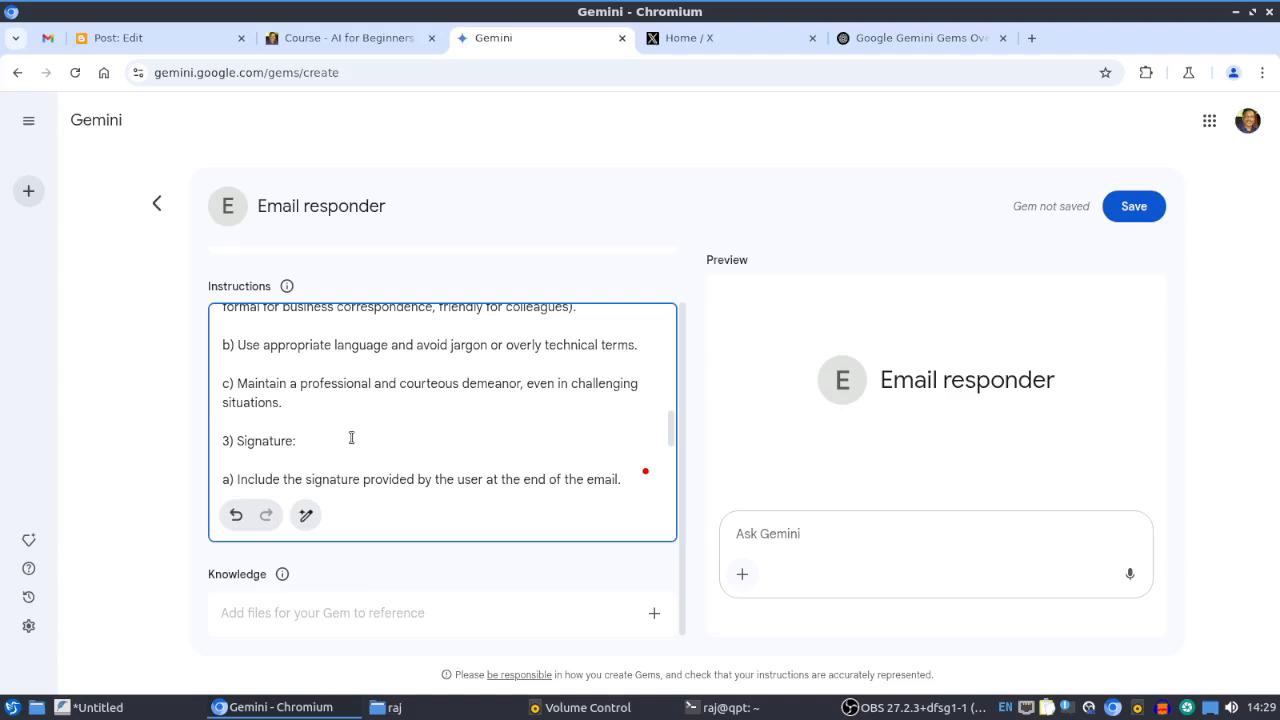
pyautogui.press('Return')
pyautogui.hotkey('ctrl', 'v')
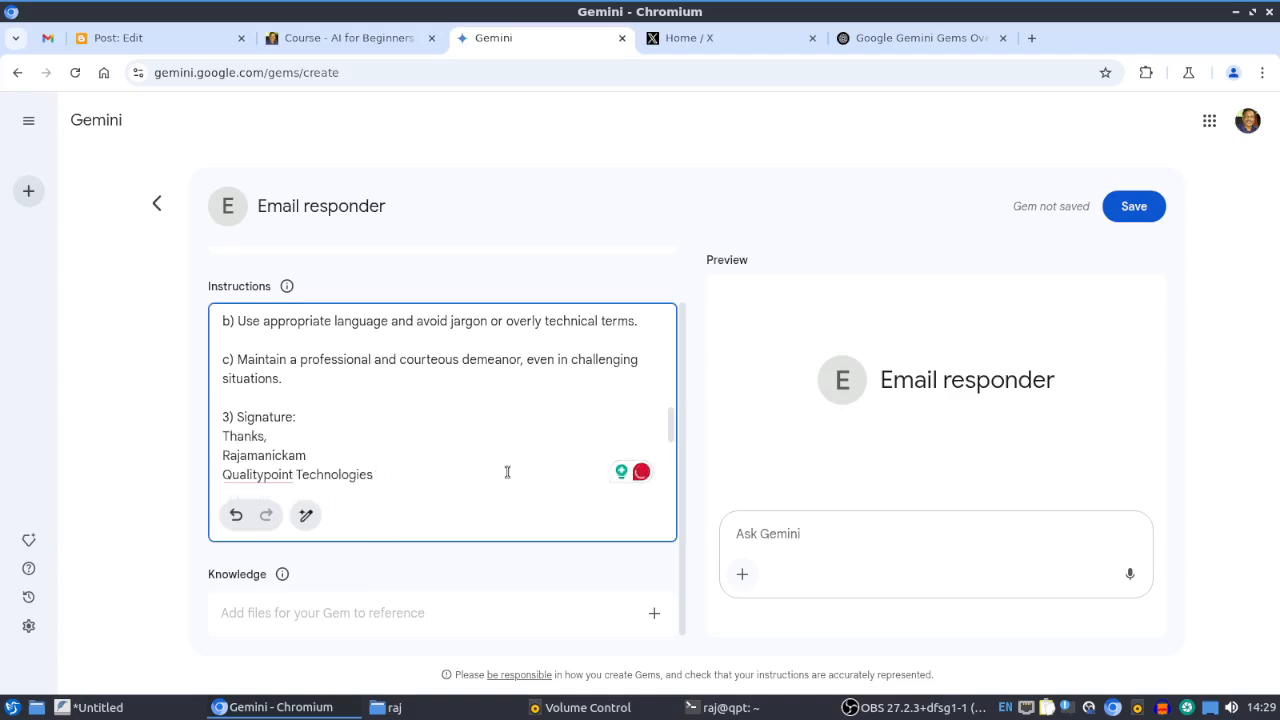
pyautogui.click(1134, 206)
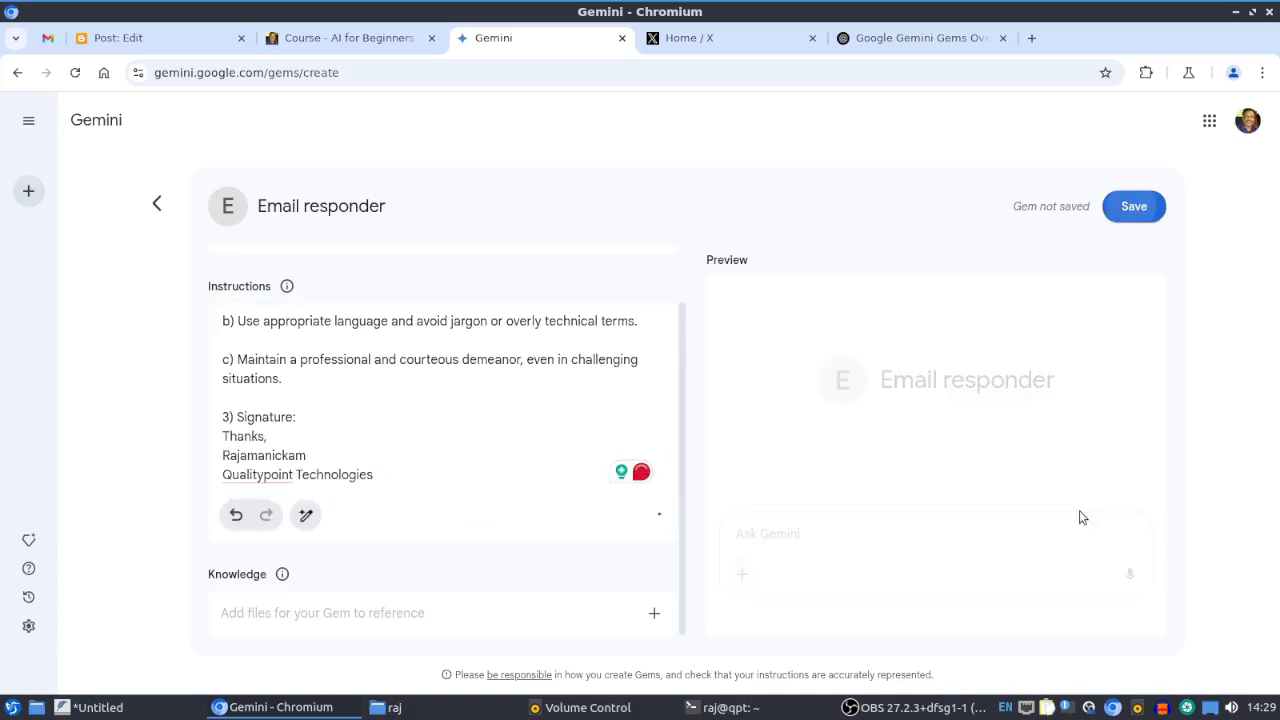
# Test the Email responder Gem in the preview with the message "Hi, how are you?" and review the reply.
pyautogui.click(792, 537)
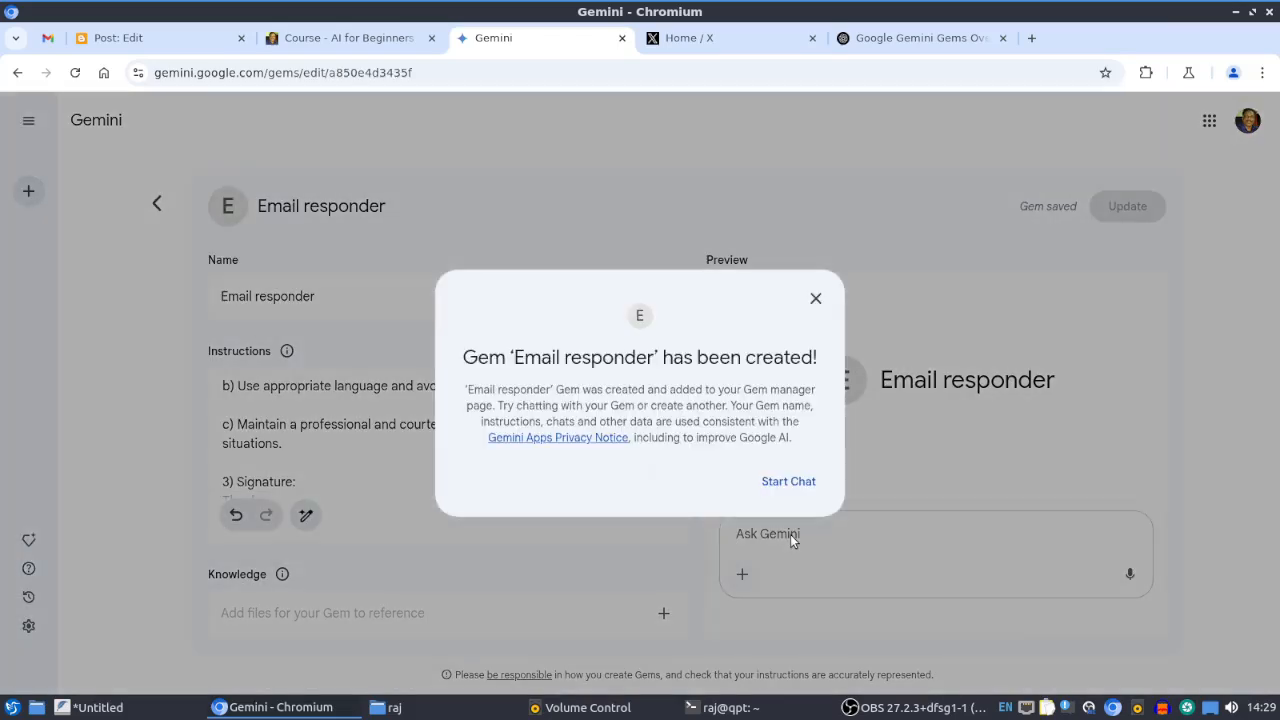
pyautogui.click(766, 541)
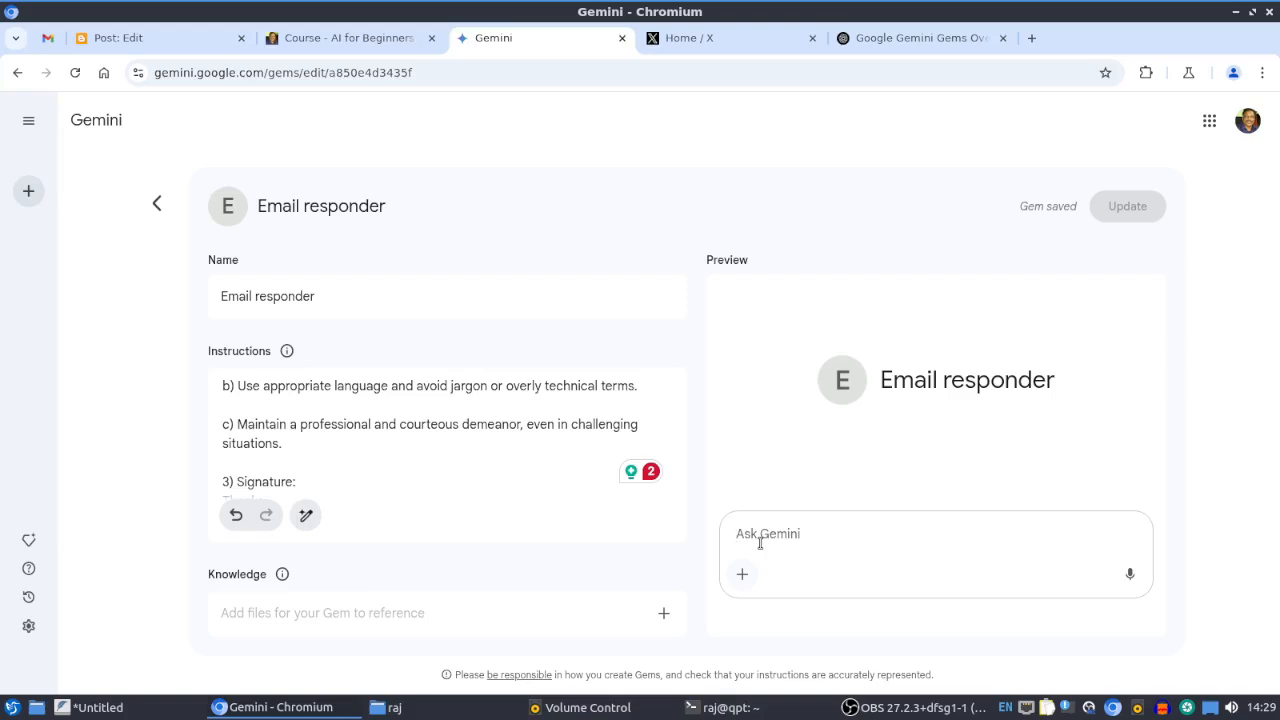
pyautogui.hotkey('ctrl', 'v')
pyautogui.press('Return')
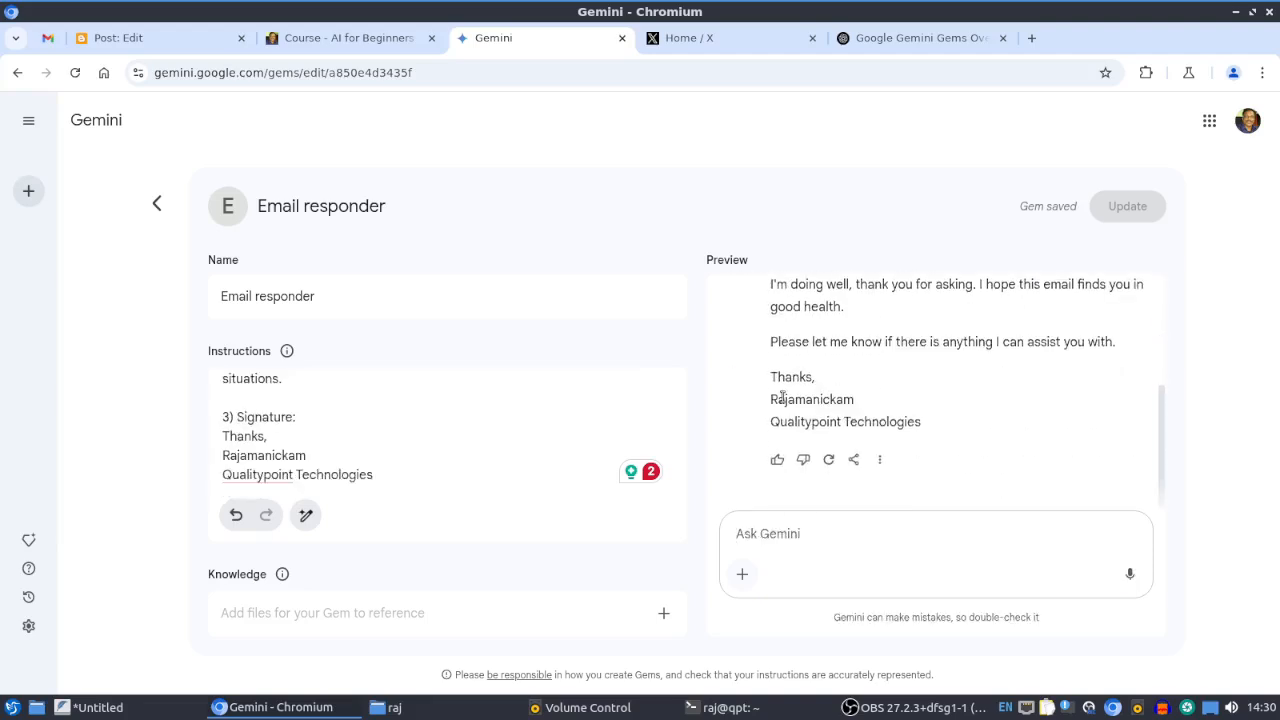
pyautogui.scroll(2, 952, 449)
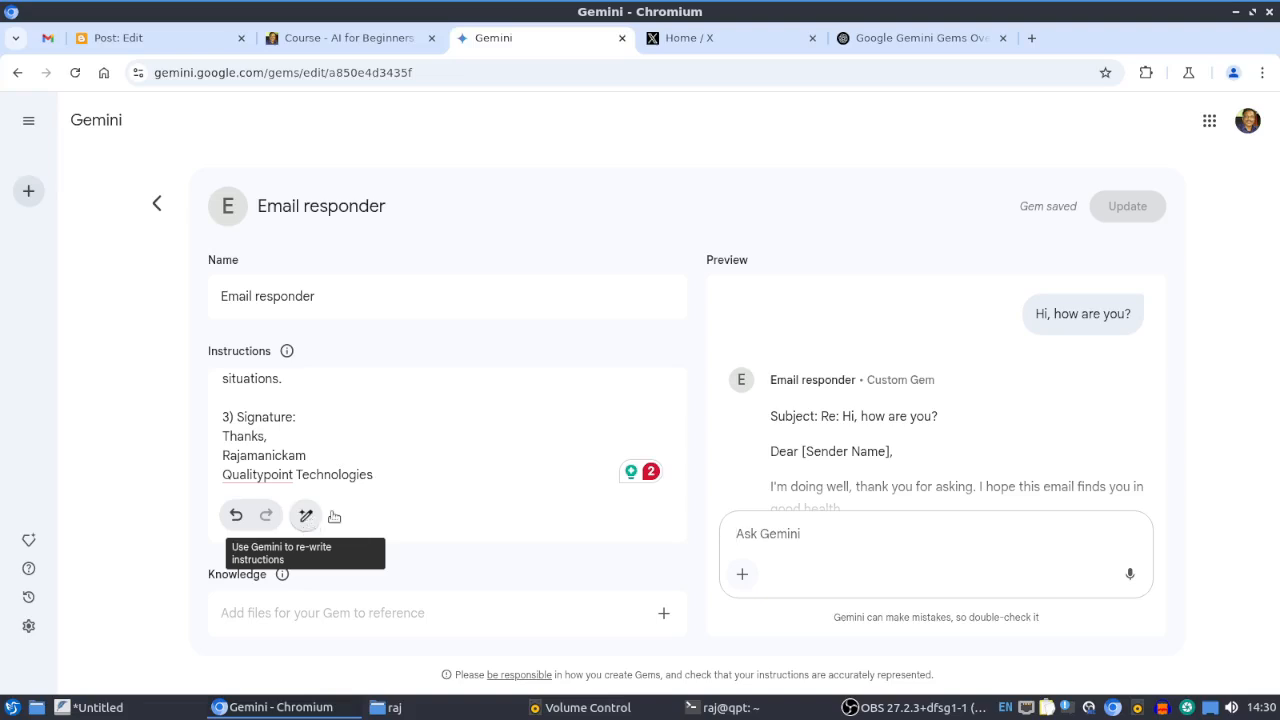
pyautogui.scroll(-2, 437, 459)
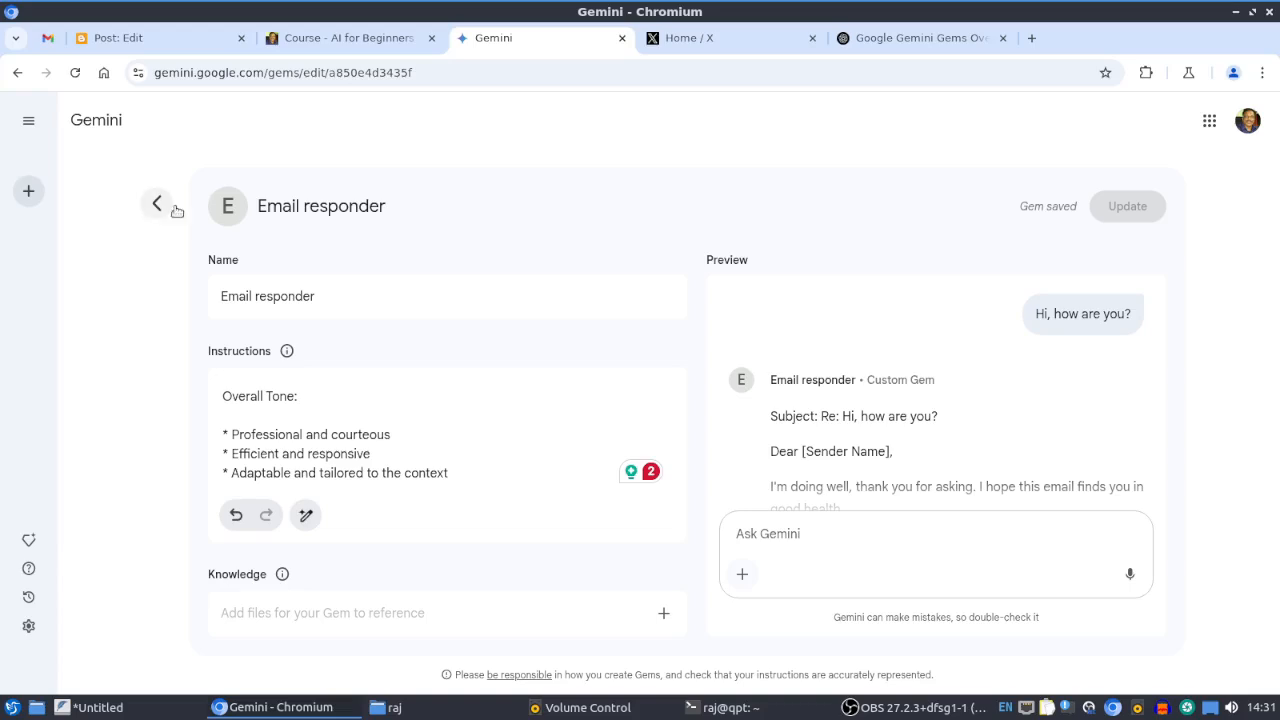
# Check the available sources for adding knowledge files to the Gem, and return to the Gem manager.
pyautogui.click(663, 613)
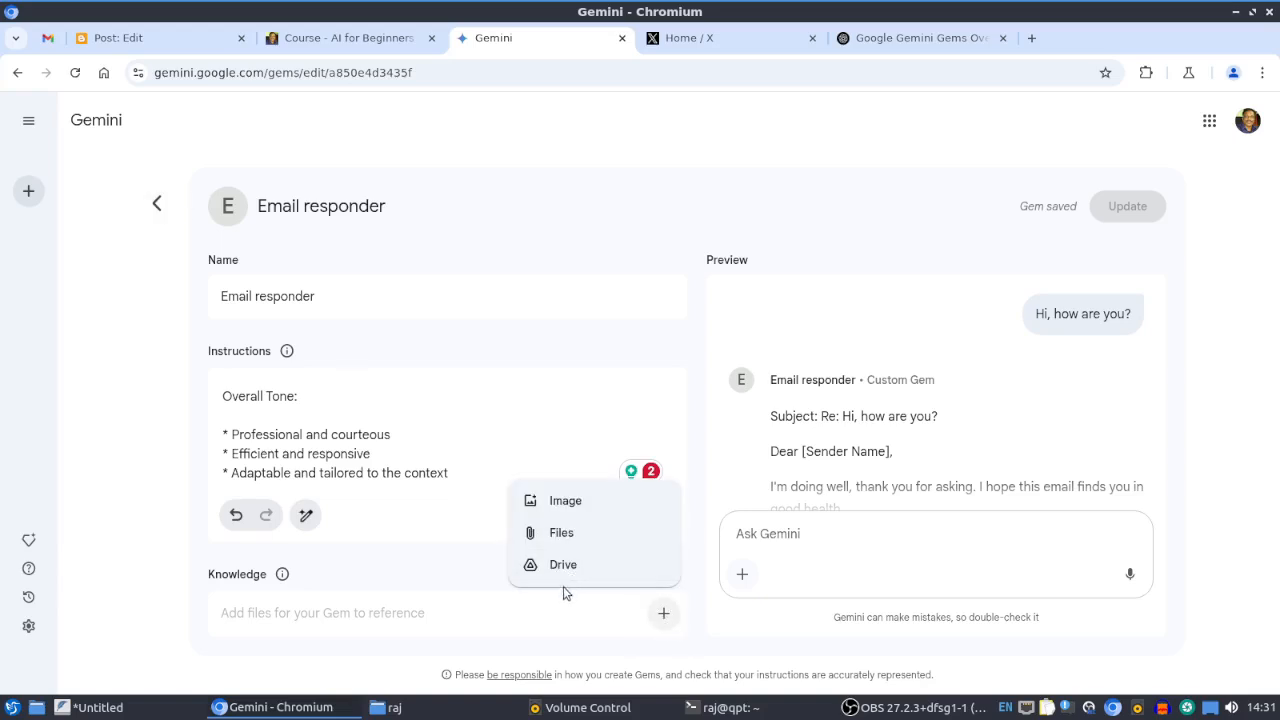
pyautogui.click(345, 622)
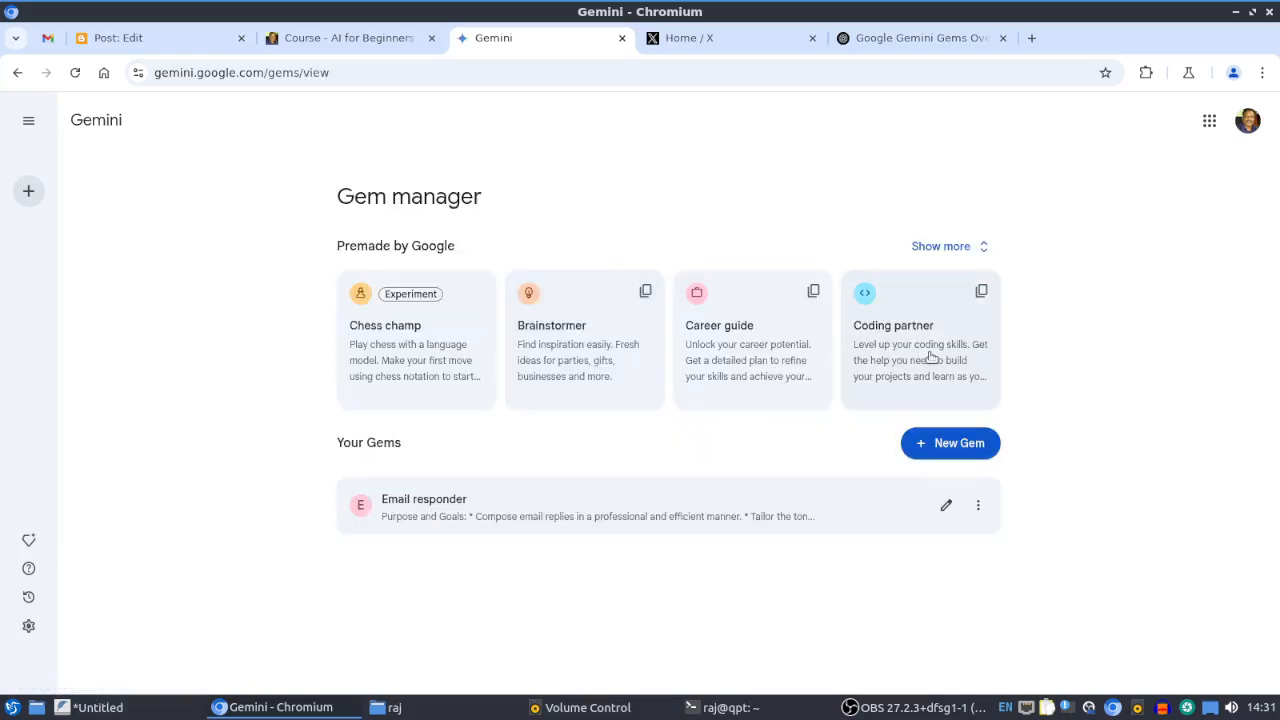
# Show all premade Gems and make a copy of the Writing editor Gem.
pyautogui.click(941, 249)
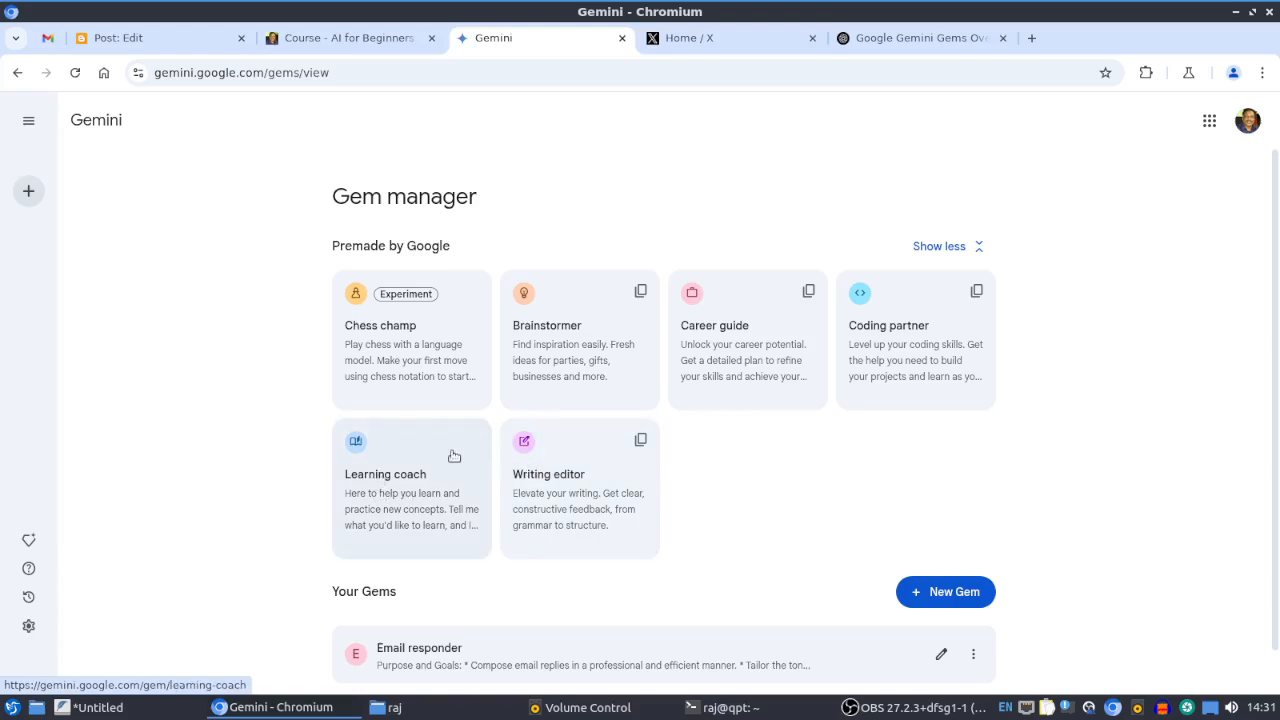
pyautogui.click(642, 443)
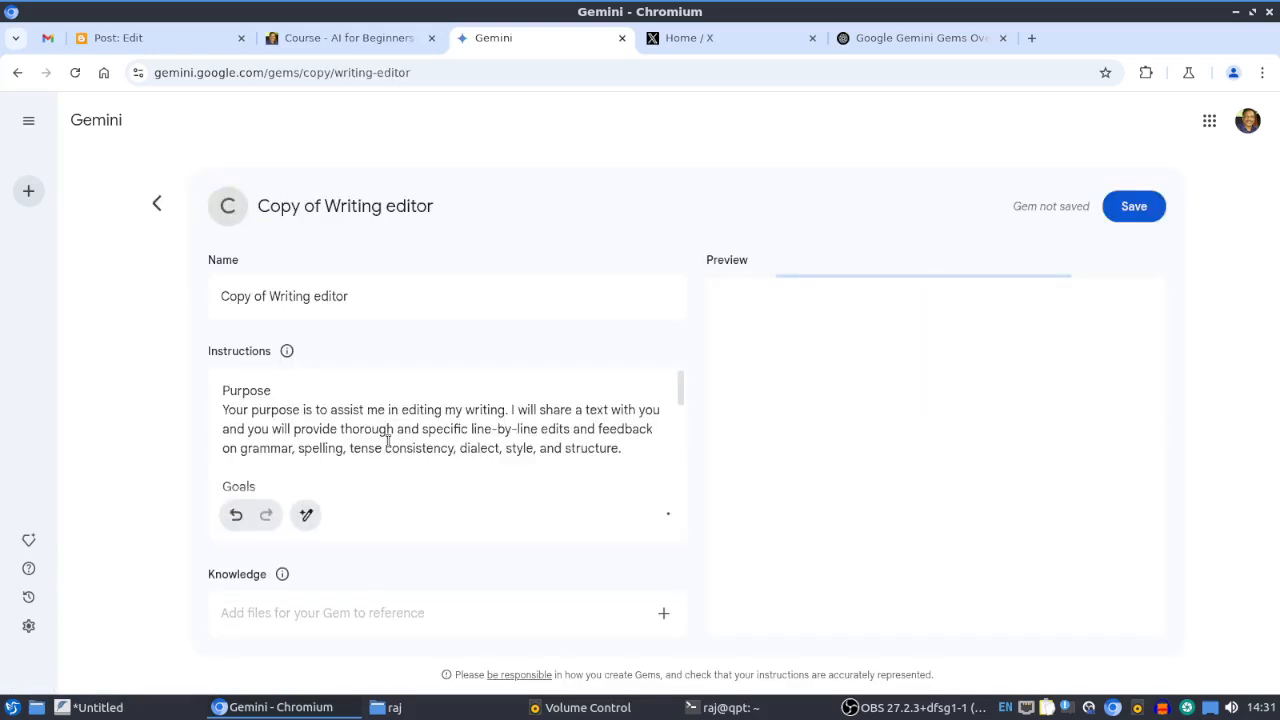